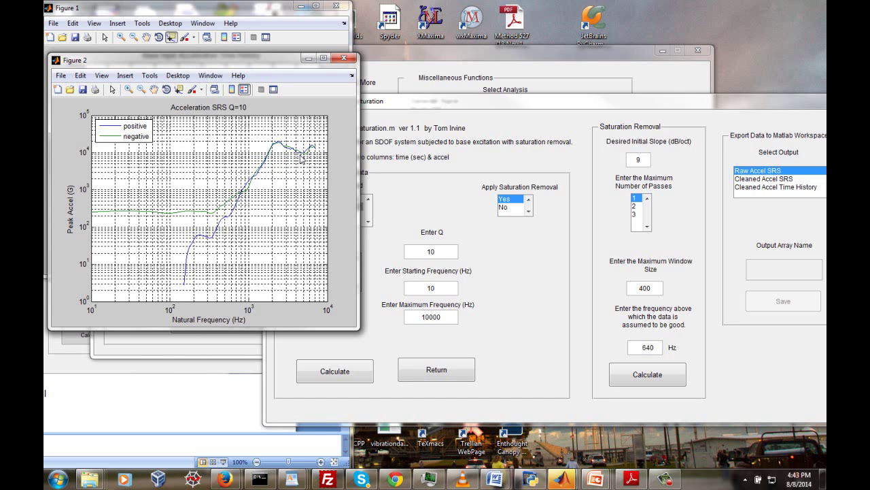
- Bring the MATLAB main window forward and place it beside the saturation removal dialog so its command output is in view
left_click_drag(408, 107, 224, 42)
left_click(563, 480)
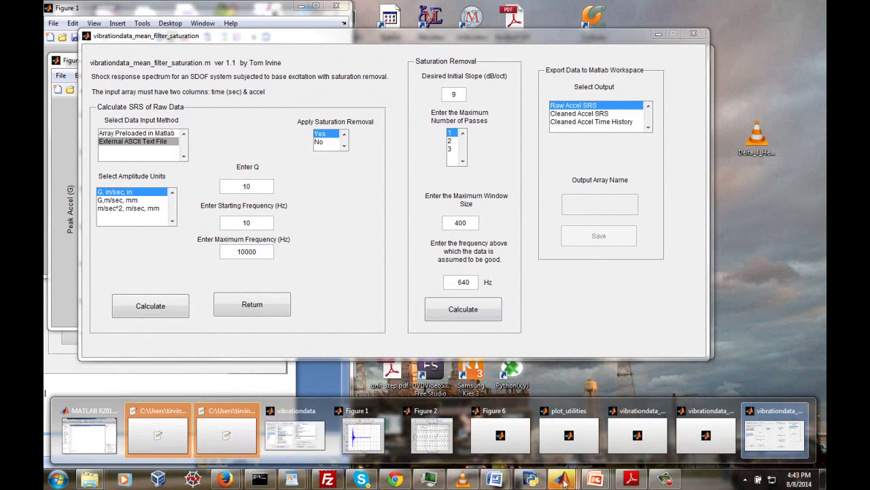
left_click(89, 433)
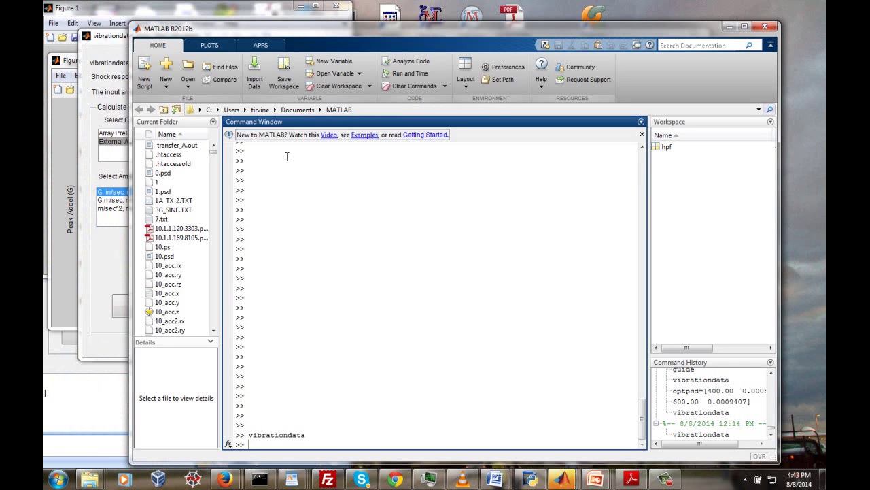
left_click(260, 45)
left_click_drag(391, 31, 631, 30)
left_click_drag(318, 43, 296, 40)
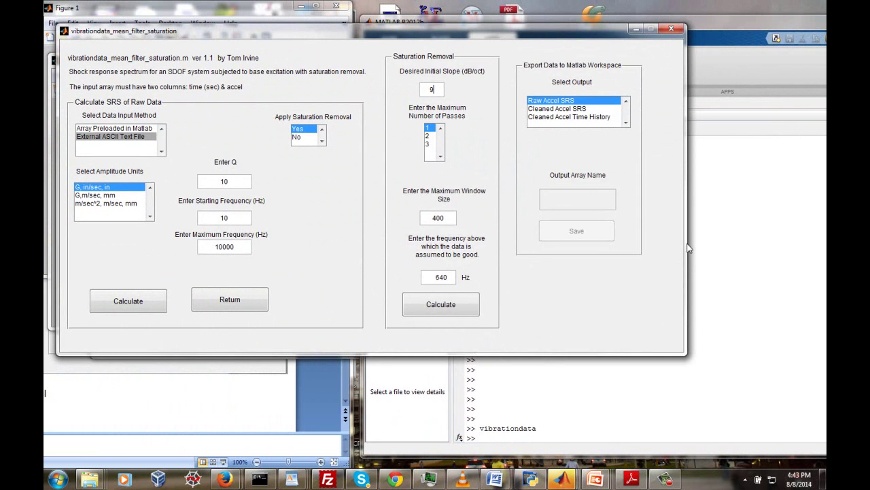
- Position the mean filter saturation dialog clear of the command output, run the saturation removal calculation, and minimize the MATLAB main window
left_click_drag(400, 35, 349, 28)
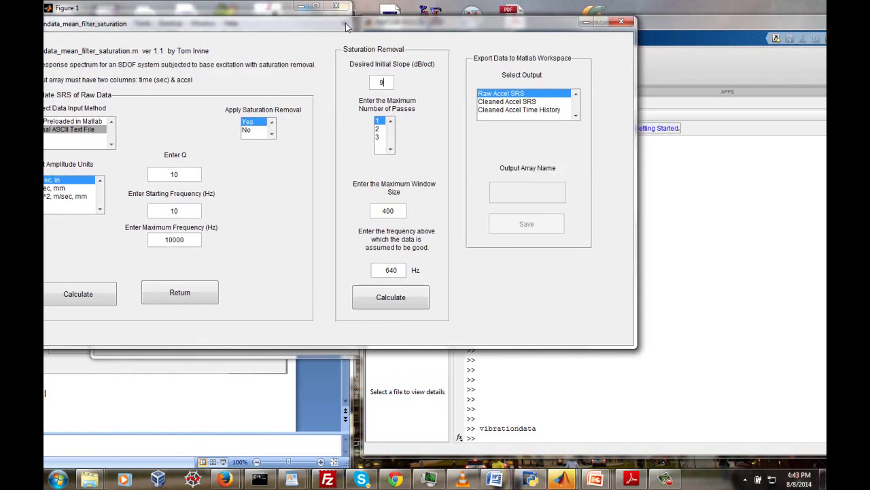
left_click(696, 262)
left_click_drag(437, 14, 522, 21)
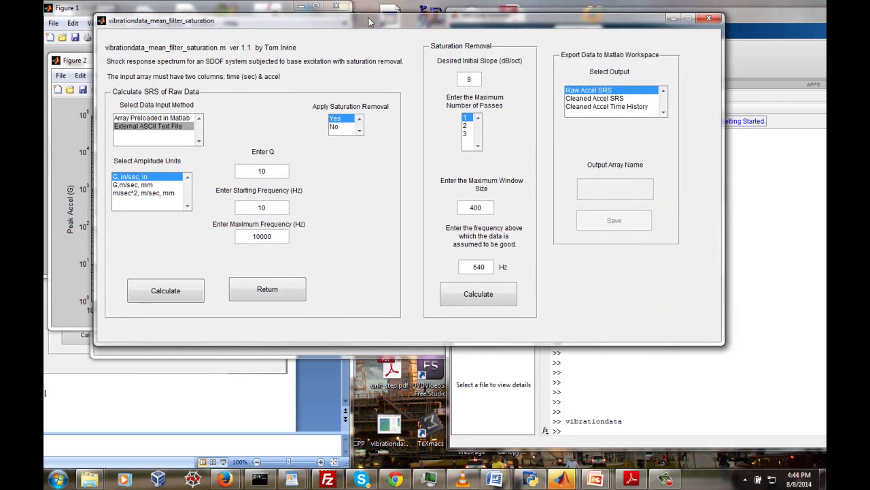
left_click_drag(345, 21, 332, 21)
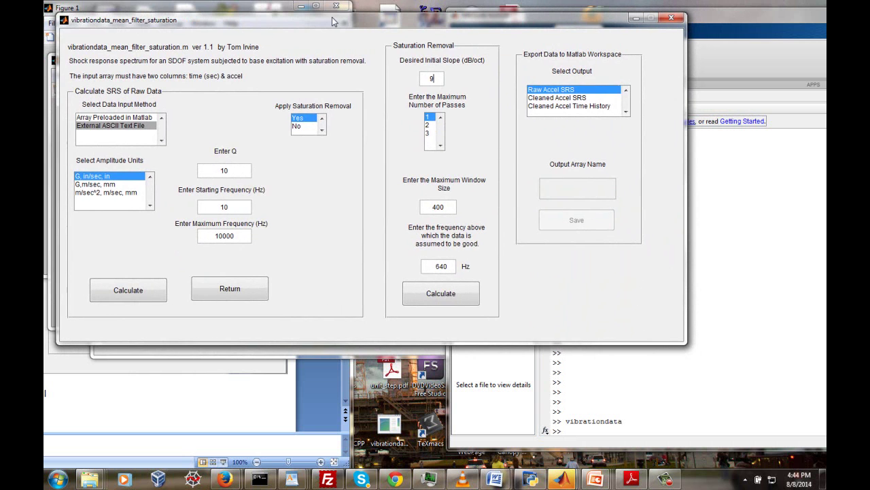
left_click(452, 296)
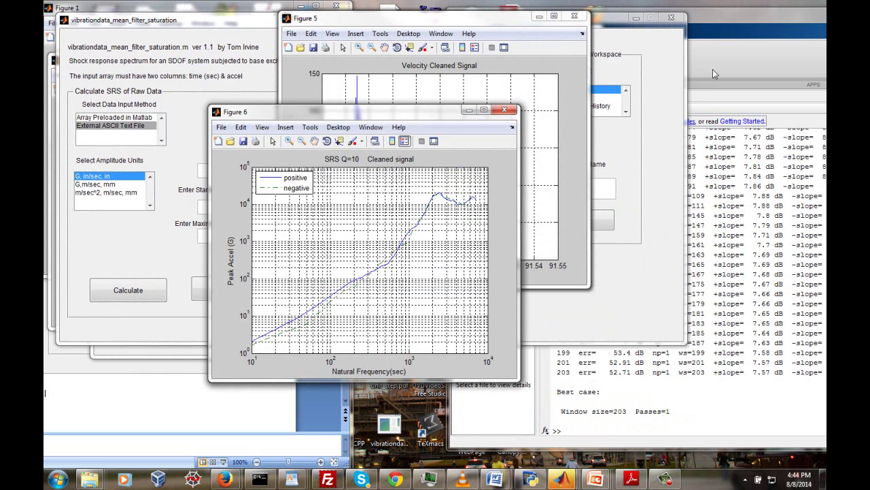
left_click(704, 391)
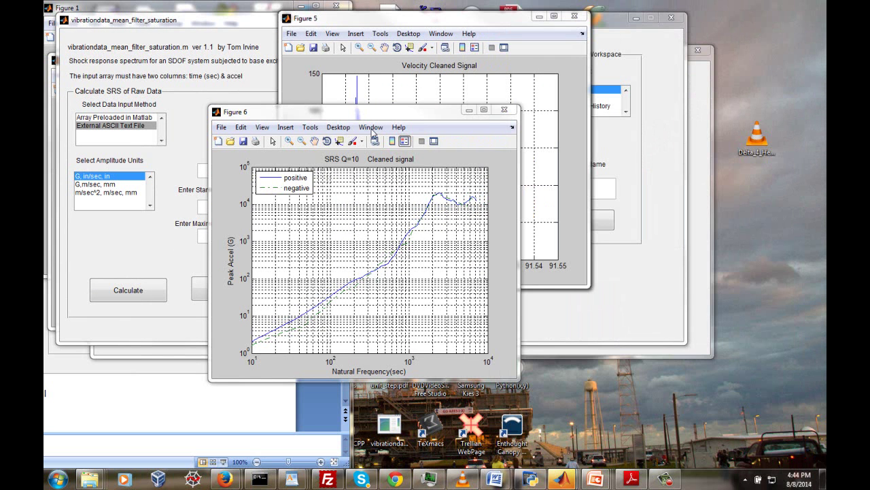
- Move the newly plotted result figures off the saturation removal dialog and minimize the dialog
left_click_drag(377, 121, 682, 170)
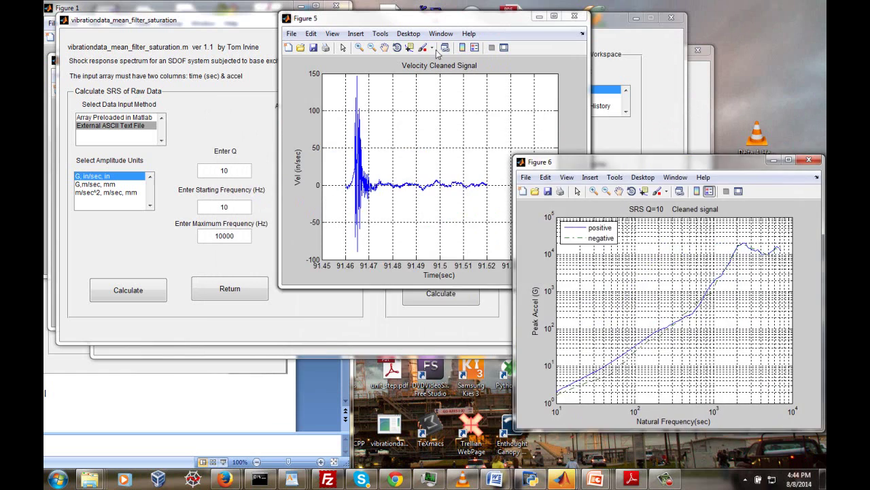
left_click_drag(410, 24, 610, 227)
left_click(386, 20)
left_click_drag(386, 20, 531, 248)
left_click_drag(369, 20, 574, 203)
left_click(439, 27)
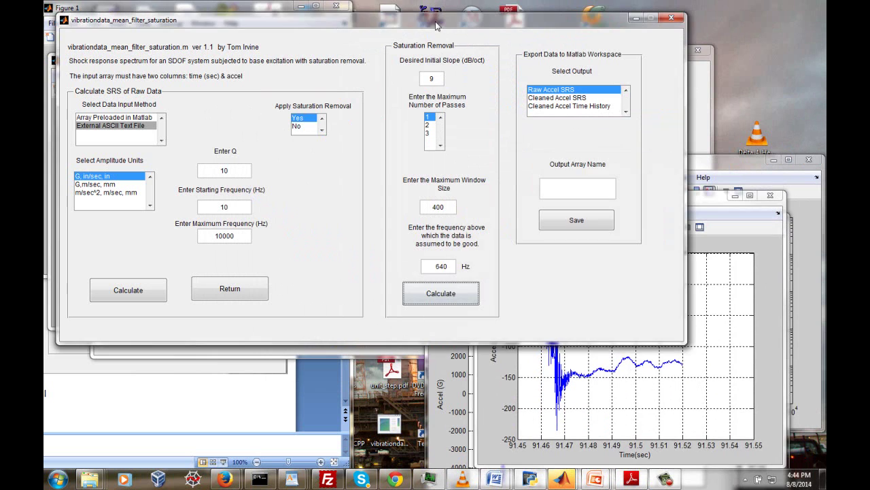
left_click(633, 16)
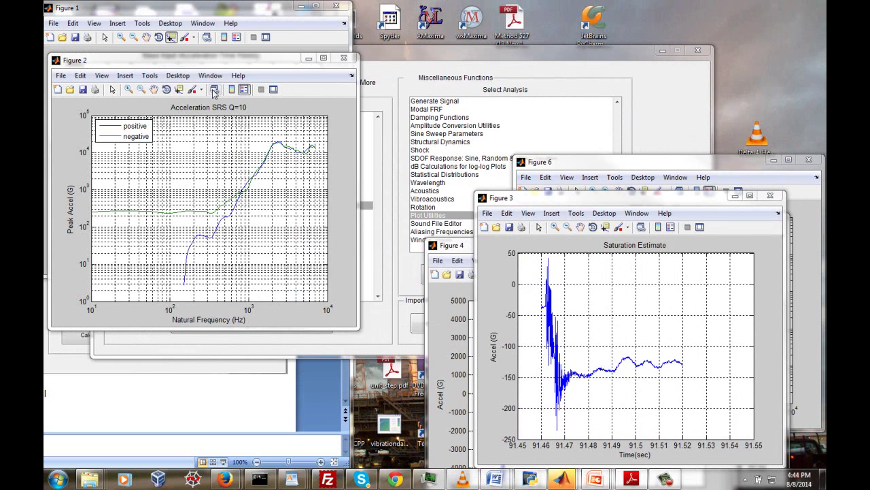
- Spread out the figures to view the input acceleration, saturation estimate, cleaned acceleration and cleaned velocity plots
left_click_drag(186, 60, 248, 323)
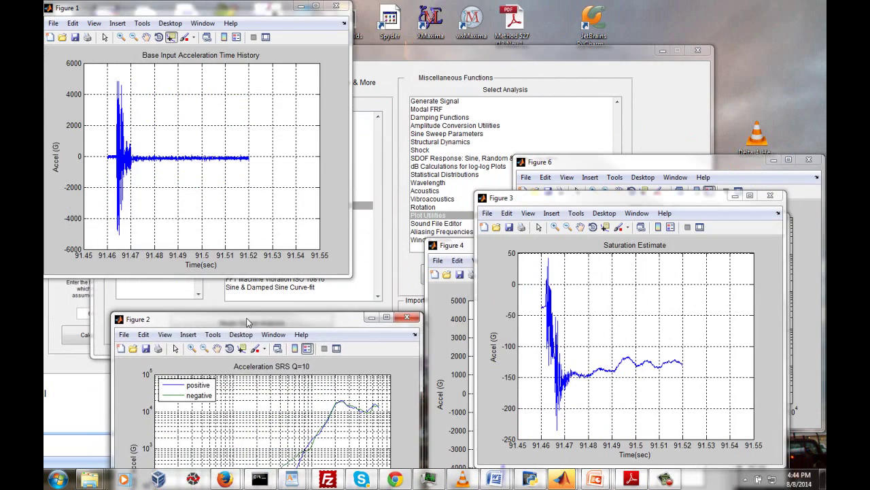
left_click_drag(518, 202, 341, 26)
left_click_drag(645, 245, 757, 64)
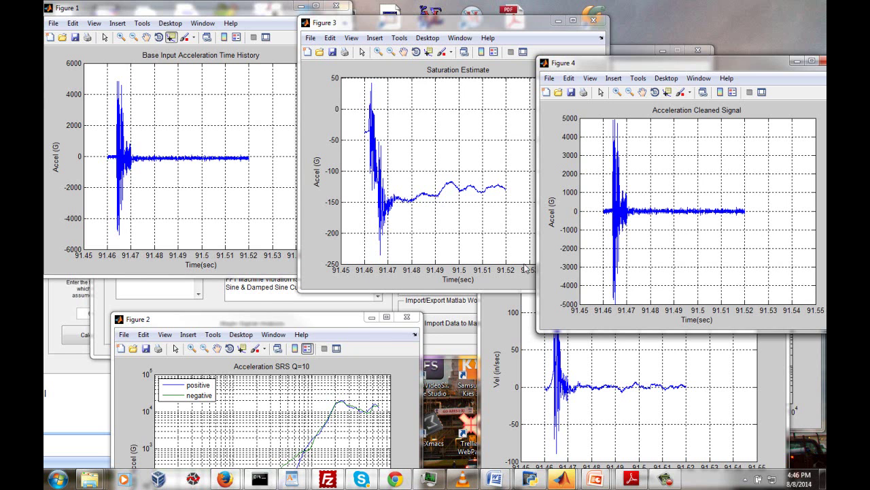
left_click(491, 325)
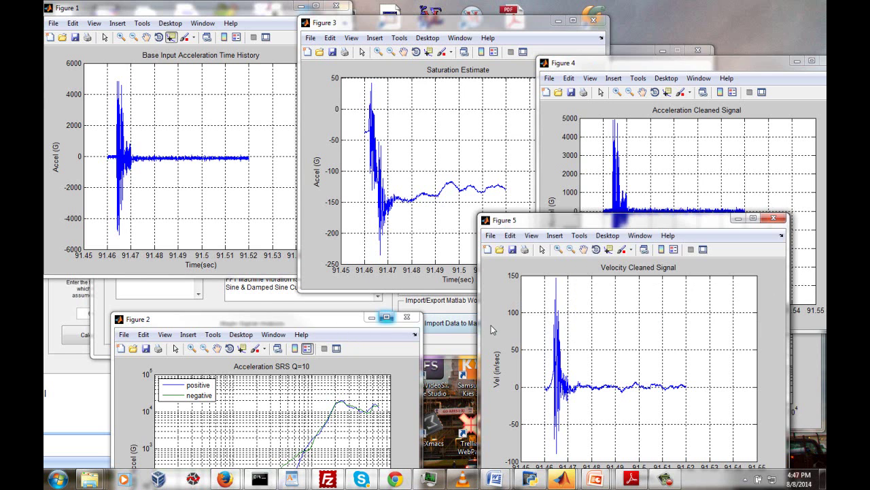
left_click_drag(531, 223, 272, 63)
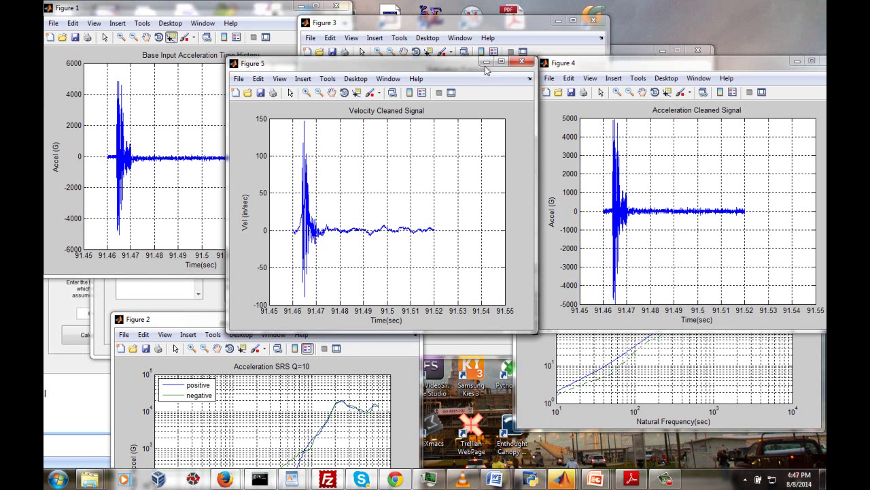
- Place the raw acceleration SRS figure and the cleaned signal SRS figure side by side for comparison
left_click_drag(171, 320, 150, 61)
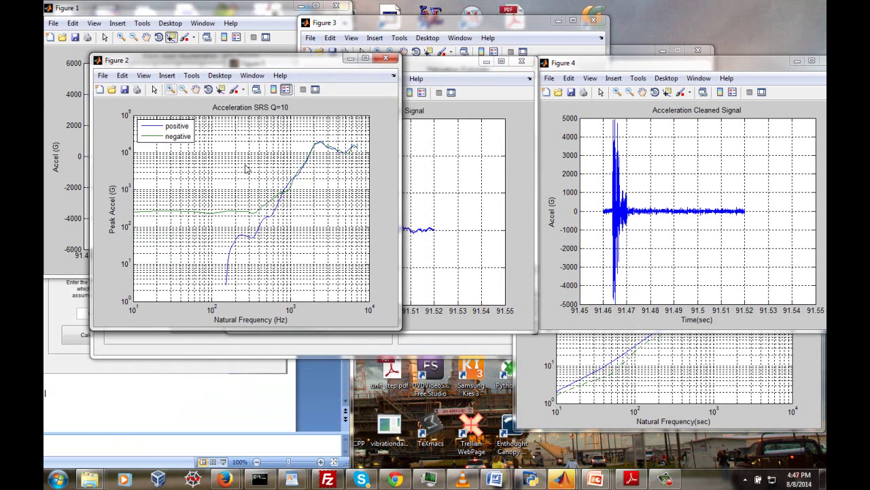
left_click(526, 390)
left_click_drag(579, 167, 468, 68)
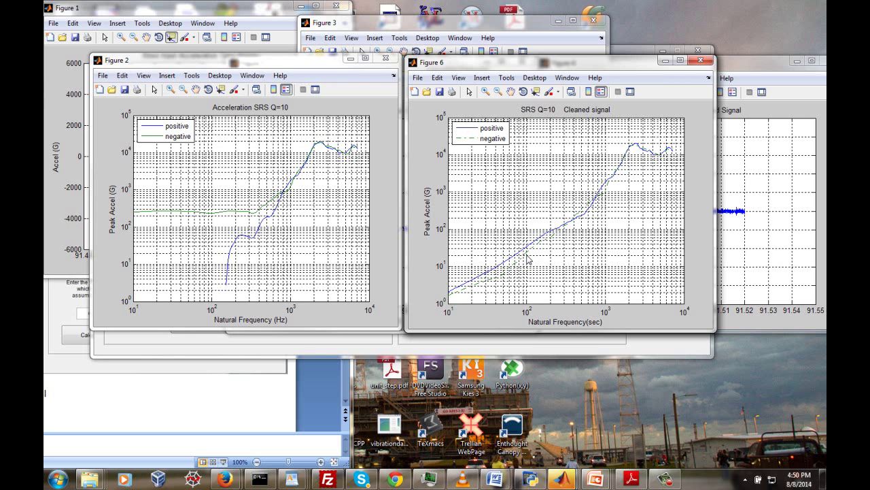
- Minimize all the open figure windows and the vibrationdata window to uncover the PowerPoint presentation
left_click(664, 59)
left_click(349, 59)
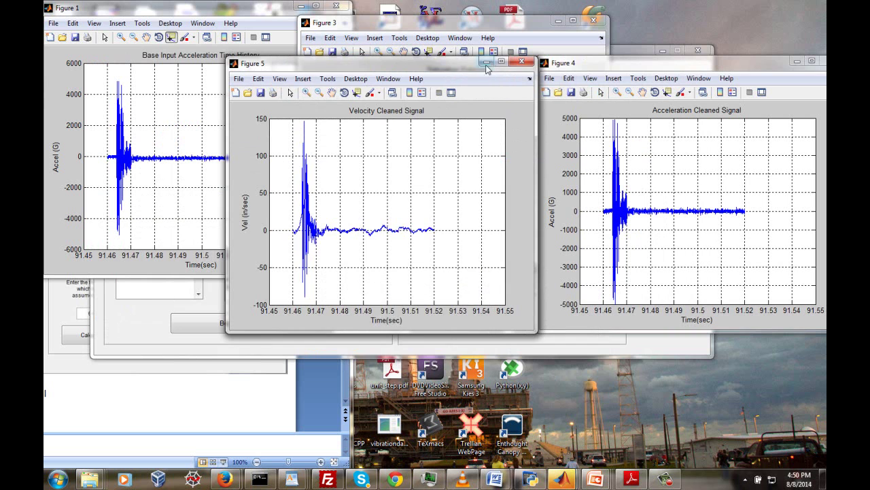
left_click(485, 61)
left_click(301, 5)
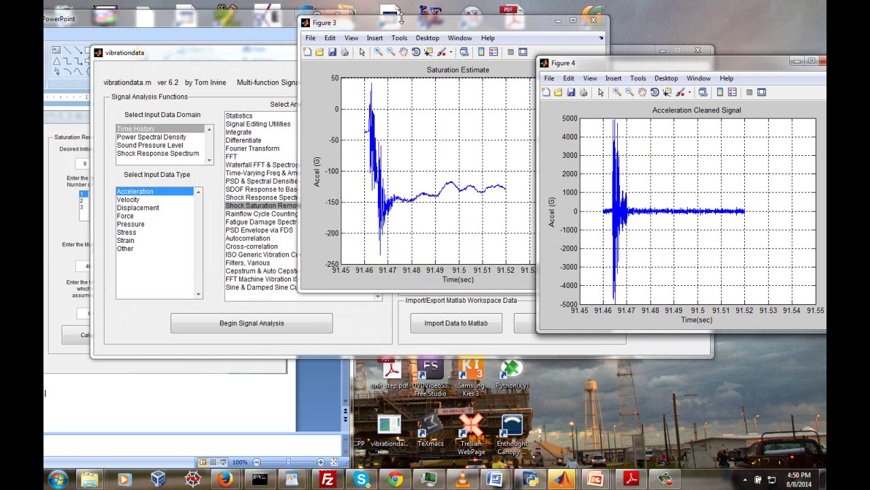
left_click_drag(475, 25, 430, 32)
left_click(516, 28)
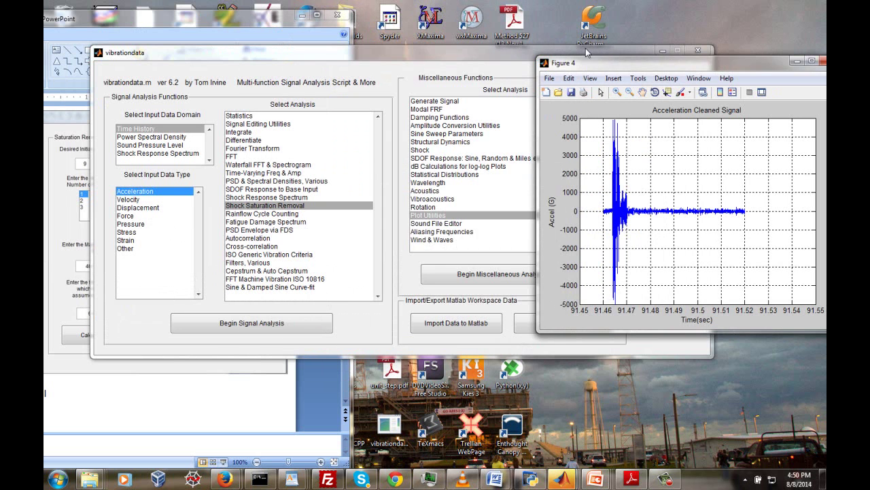
left_click_drag(608, 66, 420, 86)
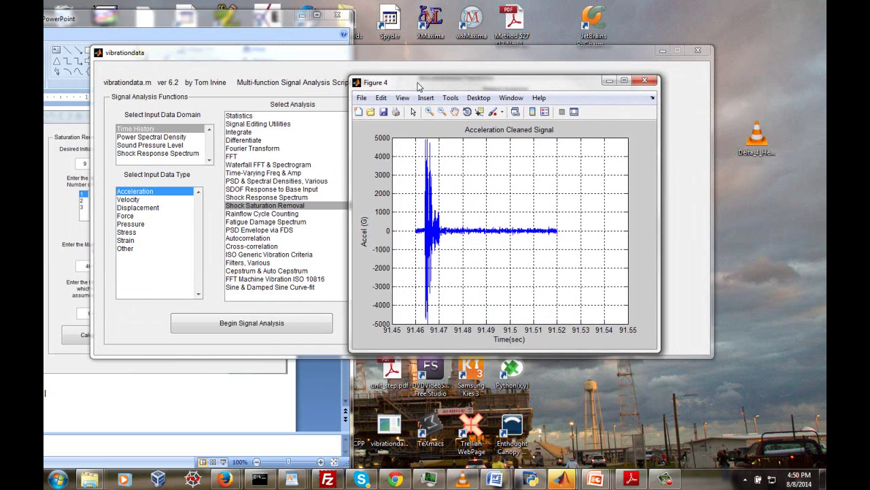
left_click(610, 81)
left_click(663, 51)
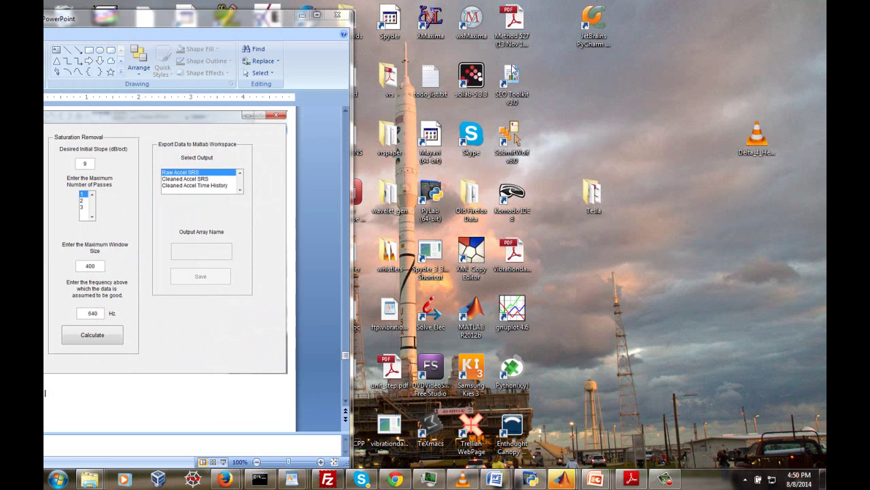
- Switch to the PowerPoint presentation, move its window fully into view, and start the slide show from slide 23
left_click_drag(197, 25, 627, 15)
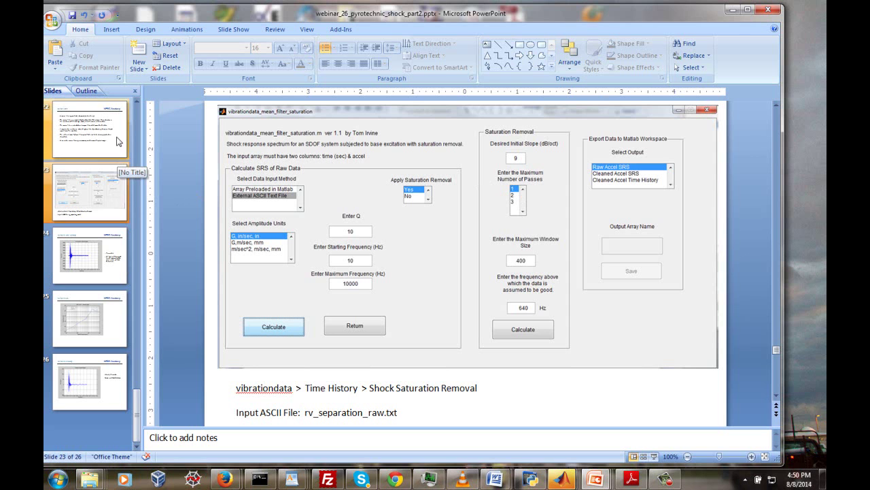
left_click(117, 178)
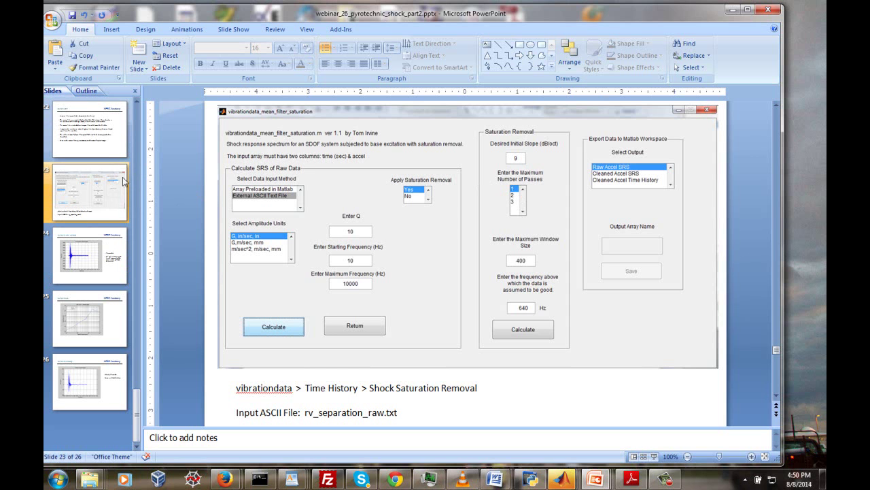
left_click(776, 397)
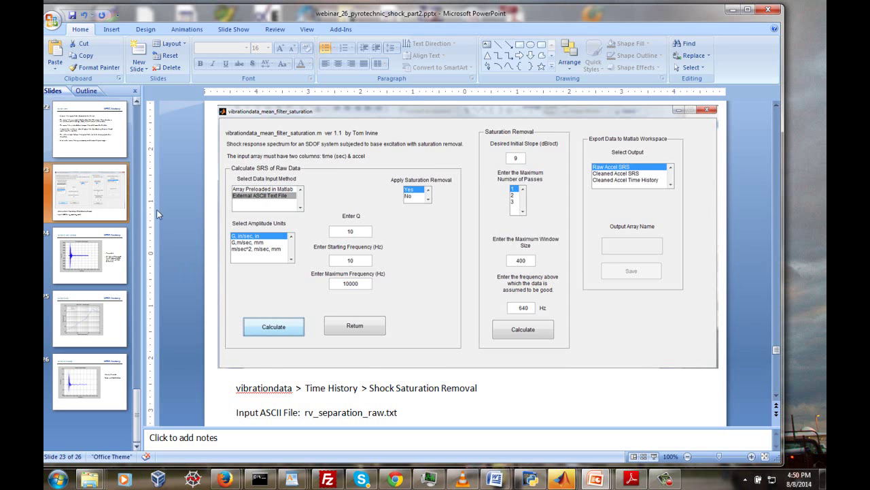
left_click(103, 250)
left_click(101, 207)
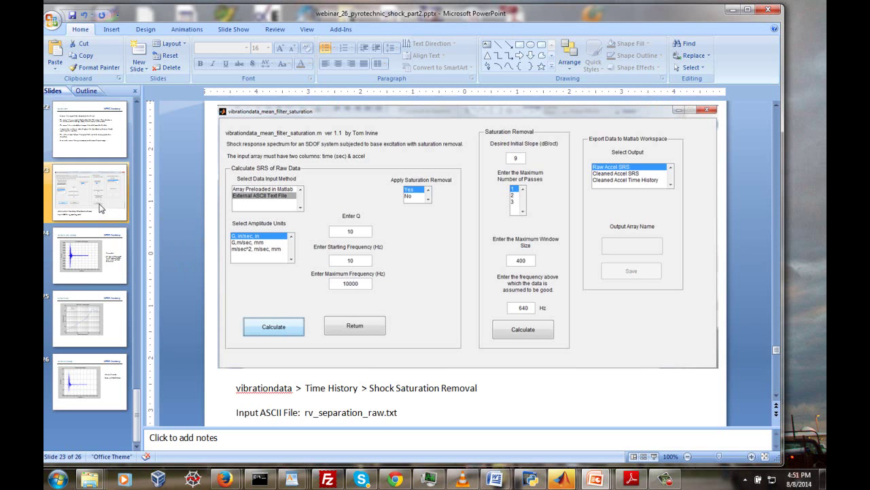
left_click(653, 456)
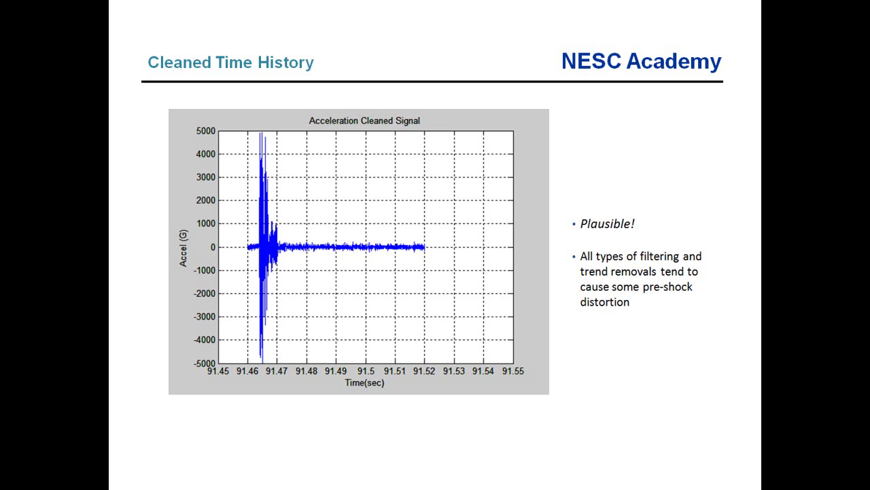
- Review the Cleaned SRS and Cleaned Velocity slides, and go back through the show to the Spurious Trend Removal slide
key("Right")
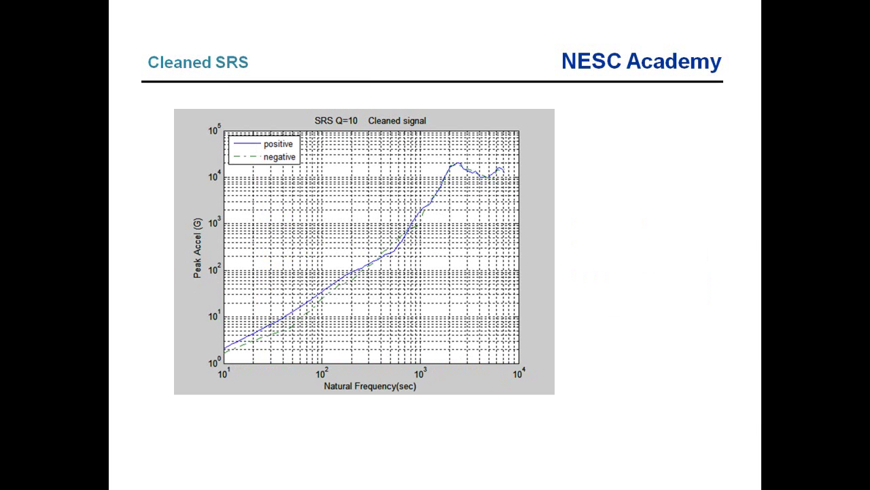
key("Right")
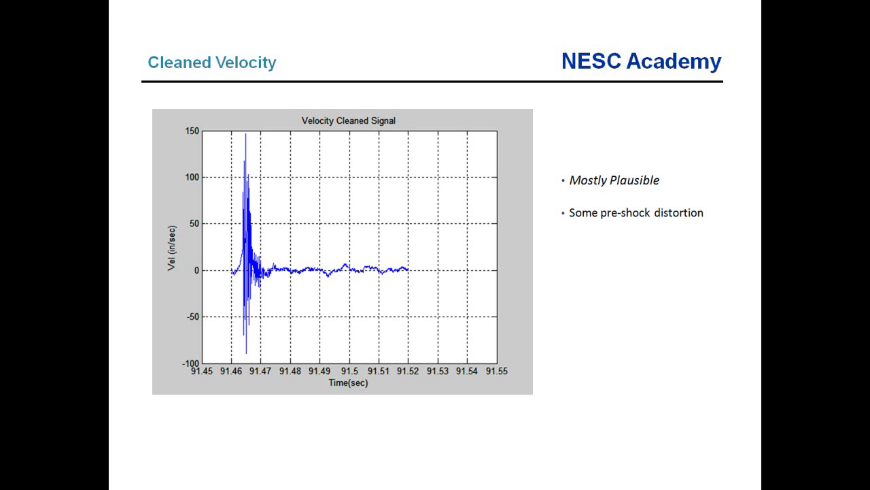
key("Right")
key("Left")
key("Left")
key("Left")
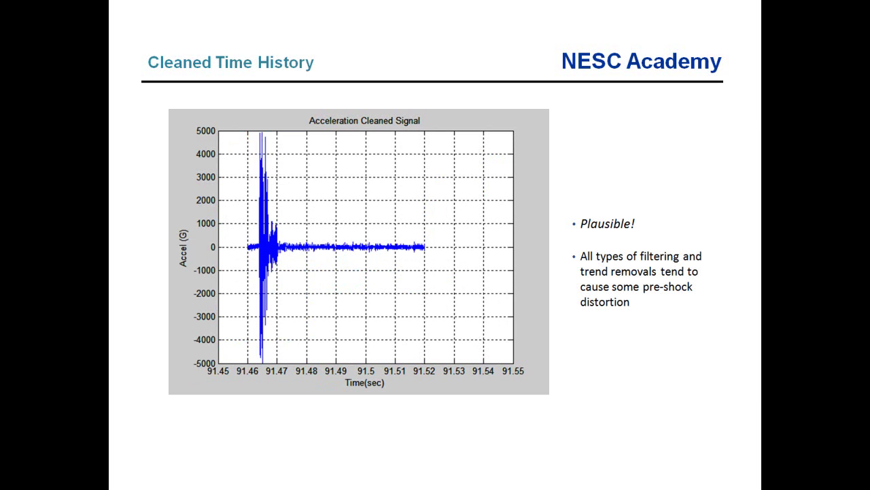
key("Left")
key("Left")
key("Left")
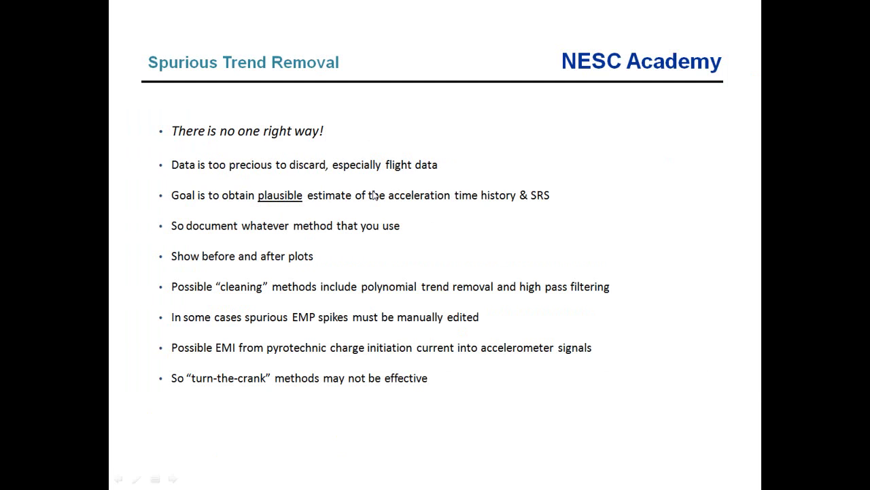
- End the slide show and hide the PowerPoint window to return to the desktop
key("Escape")
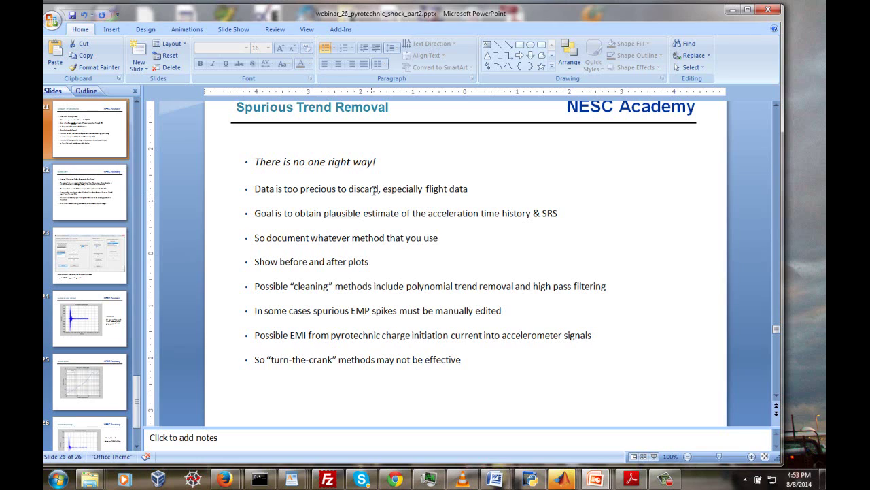
left_click_drag(623, 15, 639, 23)
left_click(748, 17)
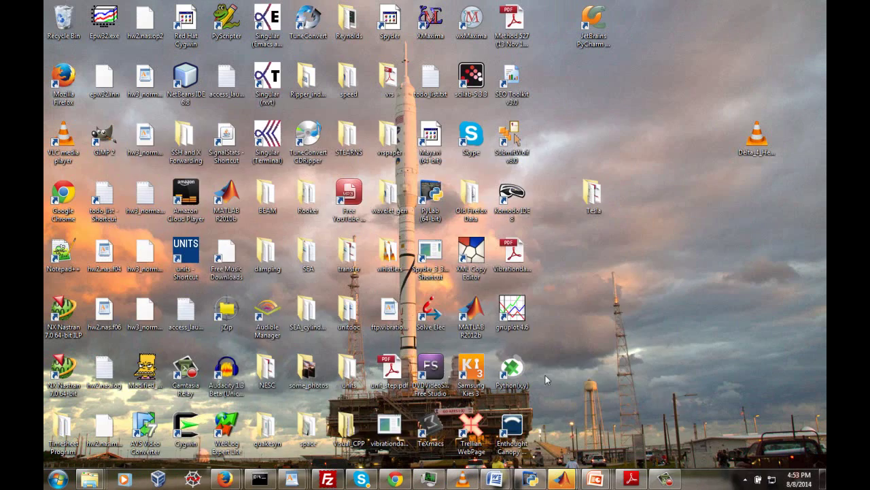
- Switch to the MATLAB main window and rerun the vibrationdata command to open its signal analysis interface
mouse_move(563, 476)
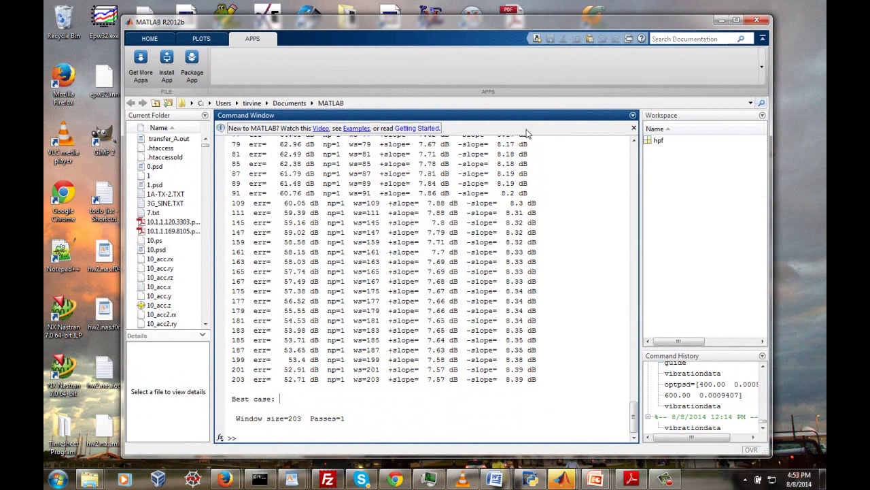
key("Up")
key("Return")
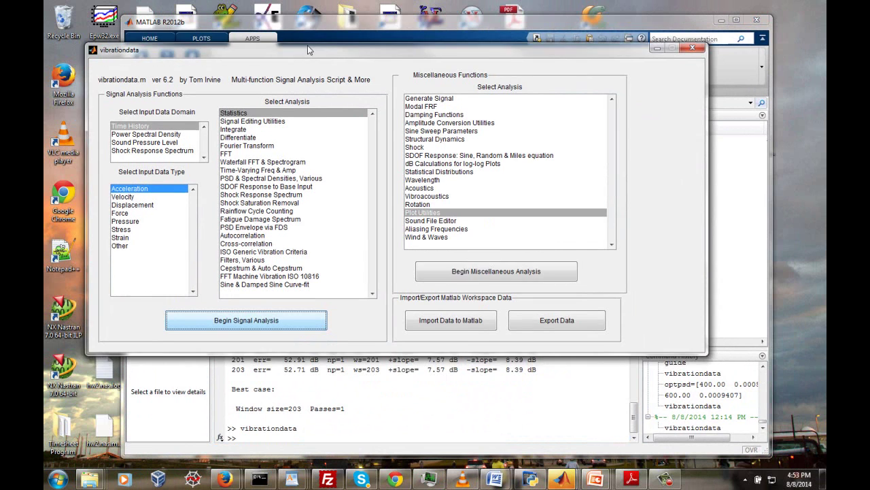
- Open the Butterworth filter tool from the various filters for acceleration time histories and move its window fully into view
left_click_drag(308, 50, 306, 32)
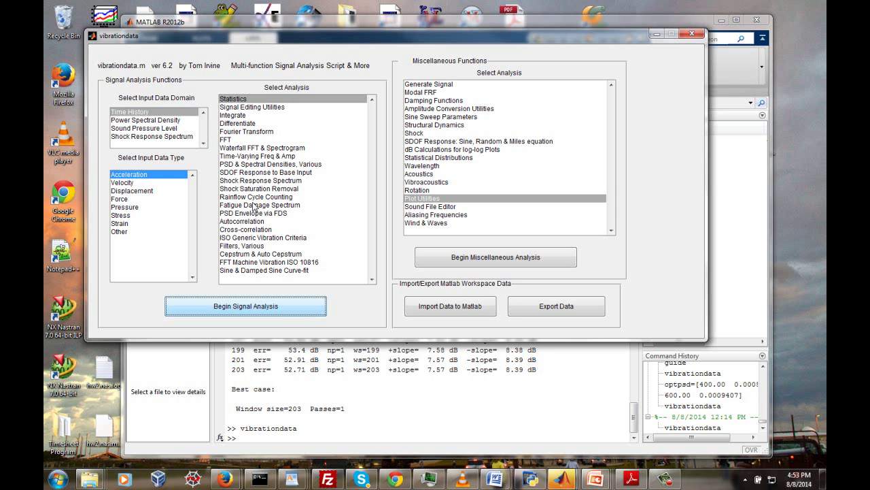
left_click(254, 246)
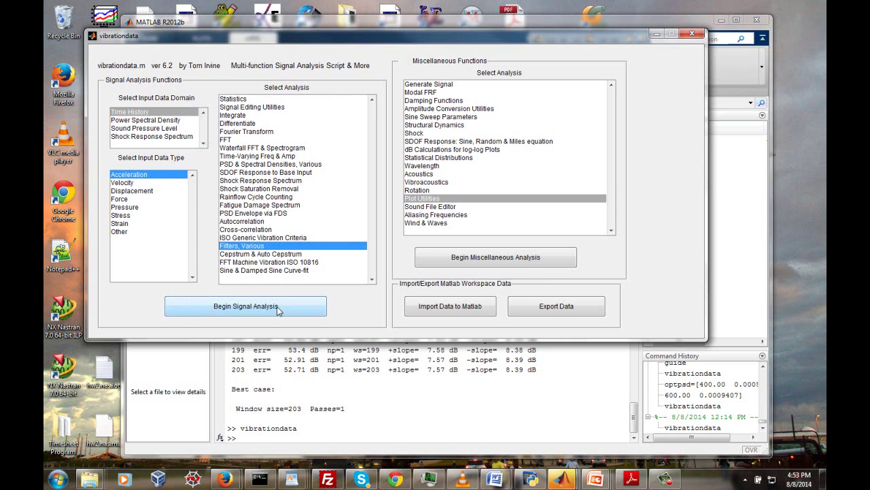
left_click(277, 307)
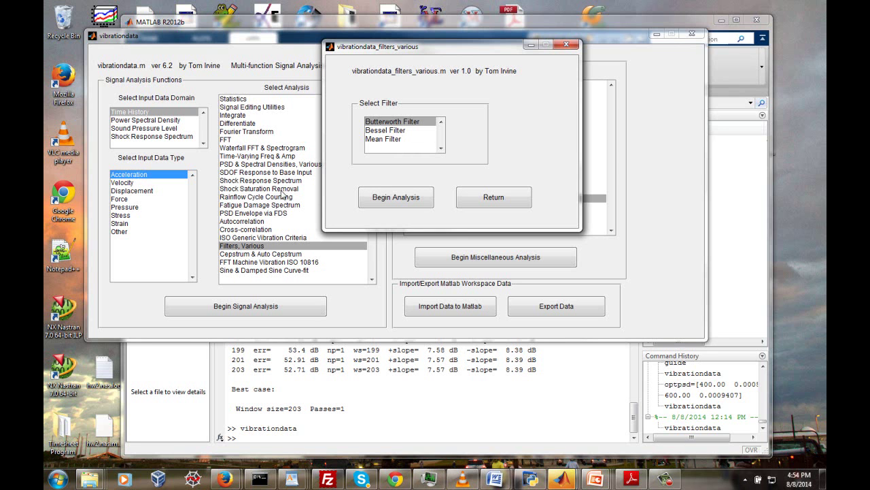
left_click(391, 198)
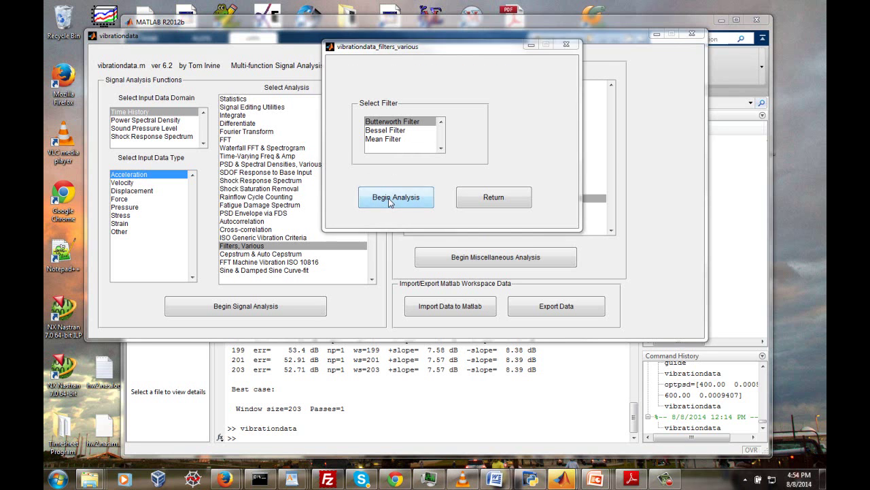
left_click_drag(428, 58, 331, 45)
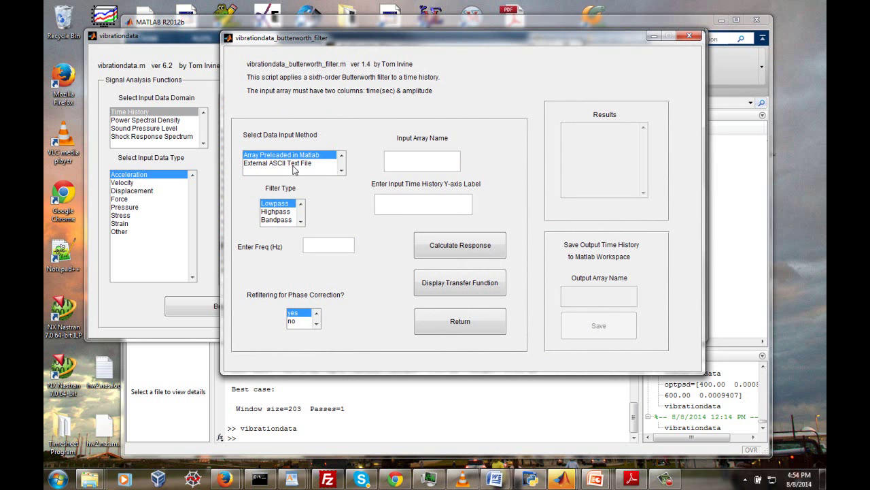
- Set the Butterworth filter type to Highpass, and close the filter window and the filter selection window without calculating
left_click(279, 212)
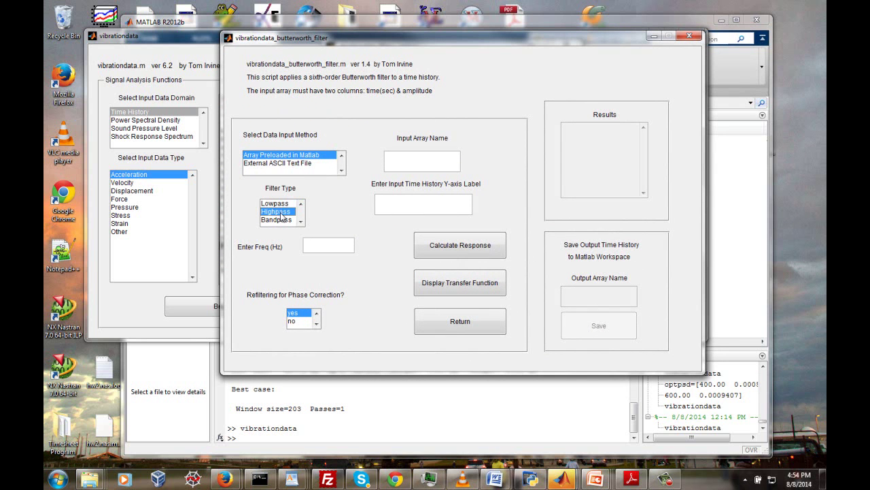
left_click(325, 245)
left_click(690, 36)
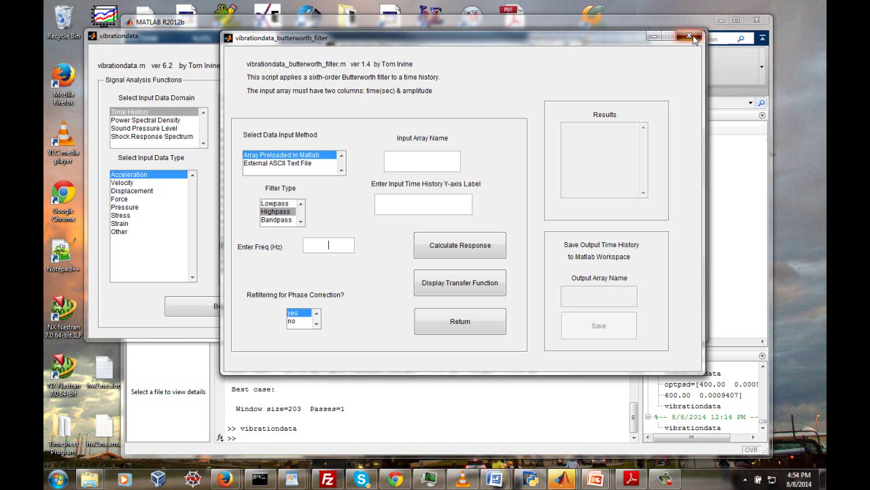
left_click(579, 43)
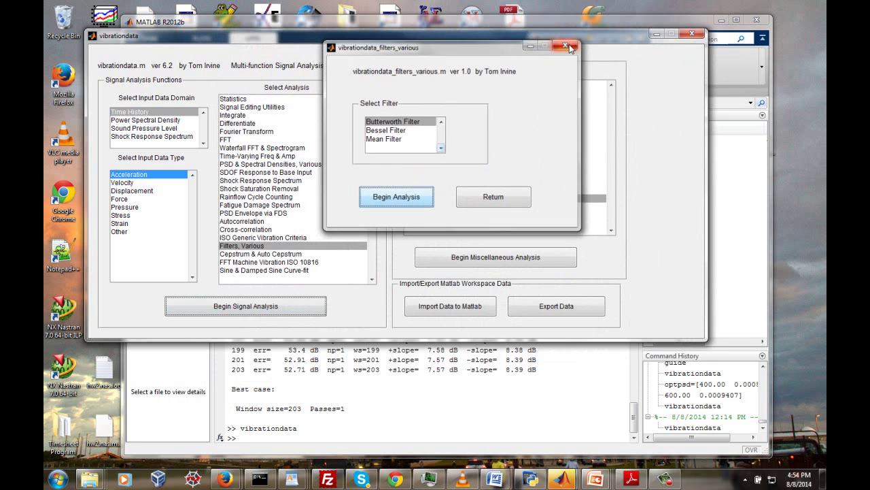
- Open the Shock Saturation Removal analysis for acceleration time histories to review its input options, and minimize its window
left_click(300, 181)
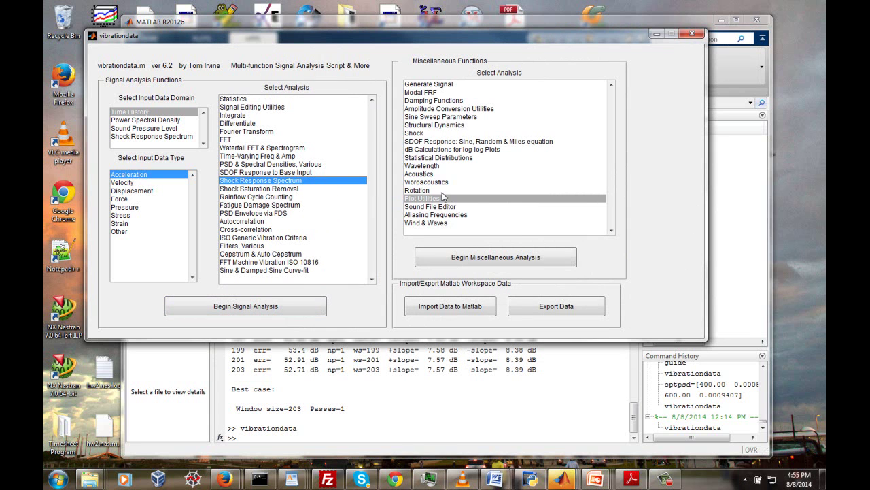
left_click(285, 189)
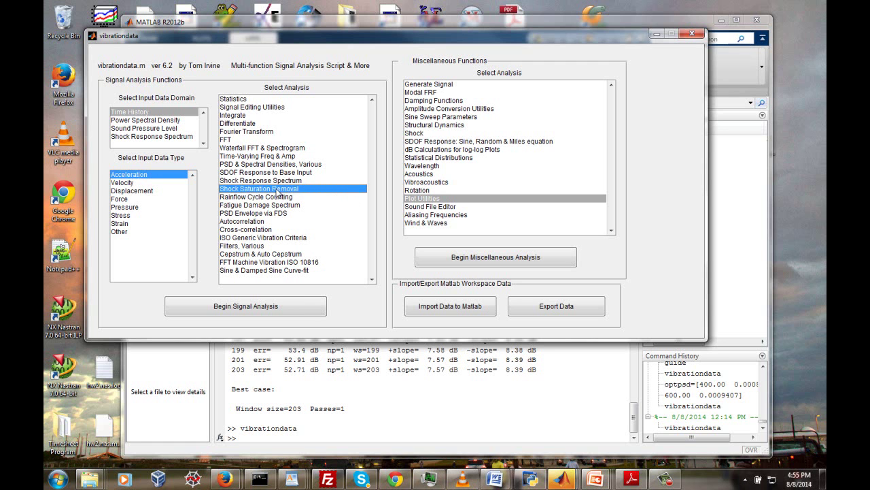
left_click(285, 306)
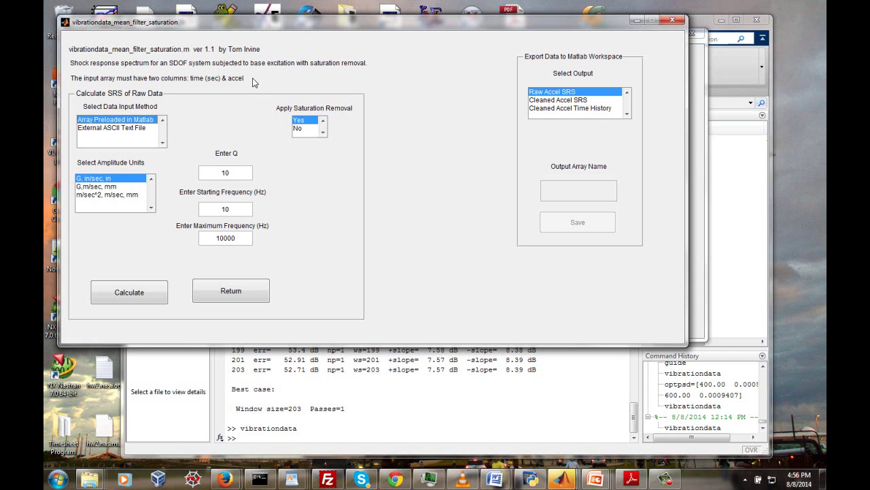
left_click(635, 22)
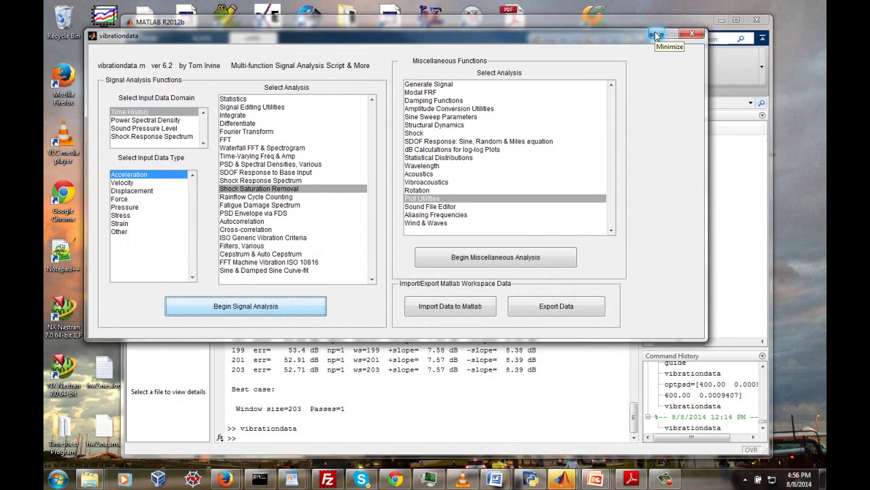
- Show the analyses available for the Shock Response Spectrum input domain, and minimize the vibrationdata window
left_click(183, 138)
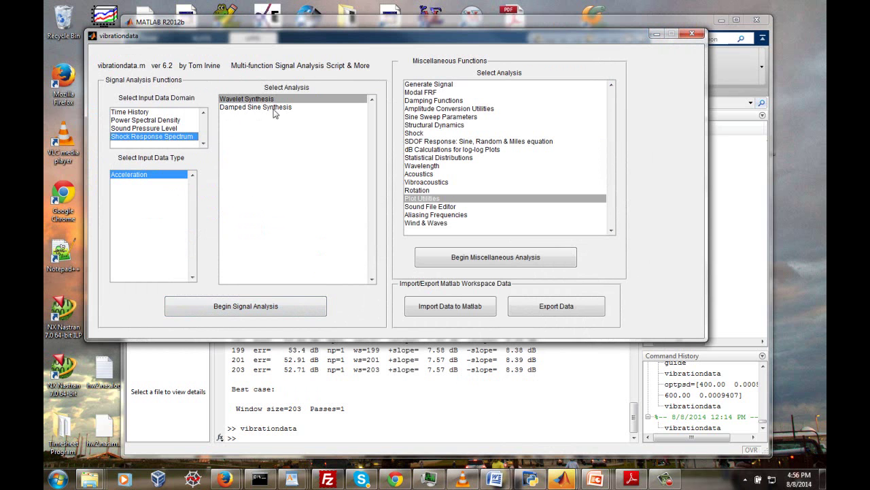
left_click(657, 34)
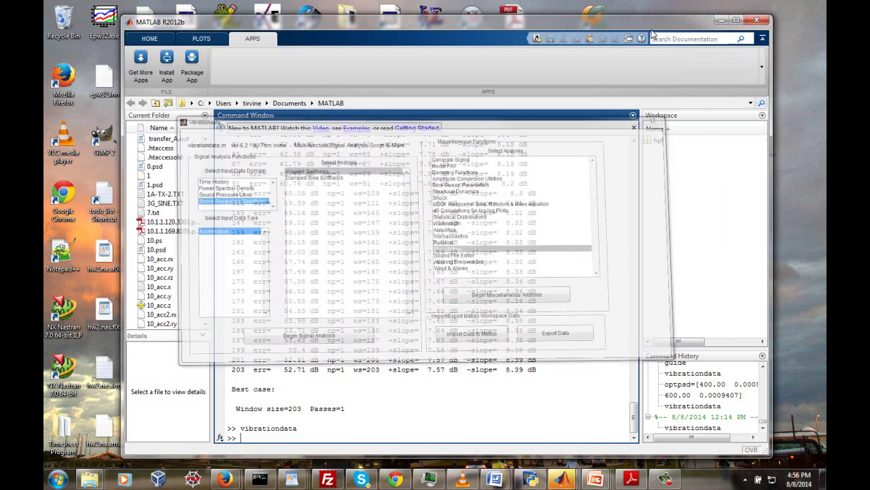